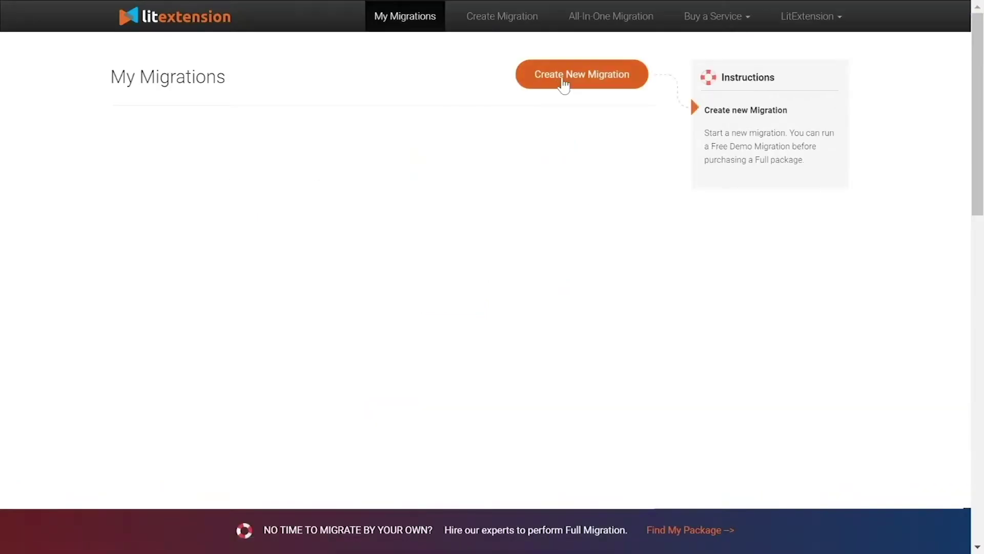
left_click(563, 79)
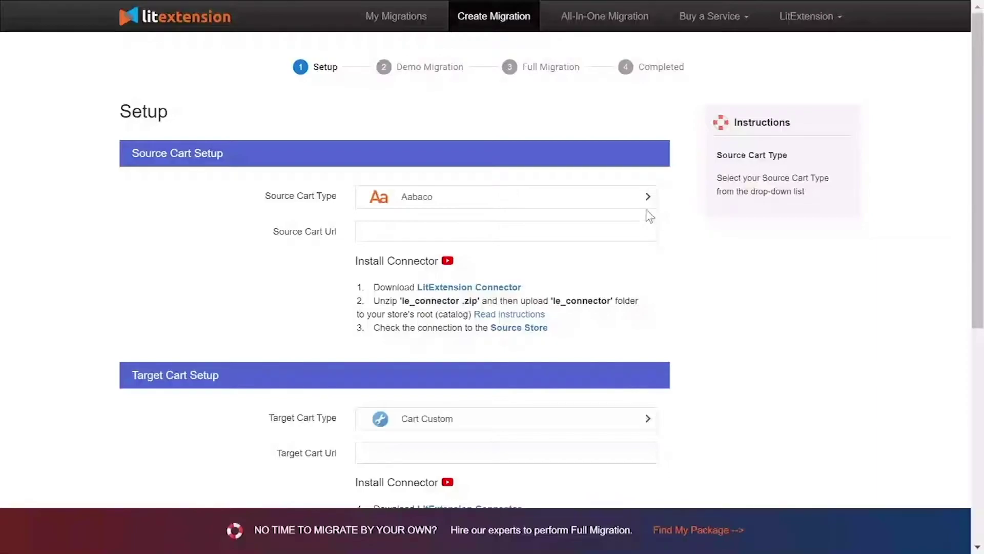
left_click(431, 201)
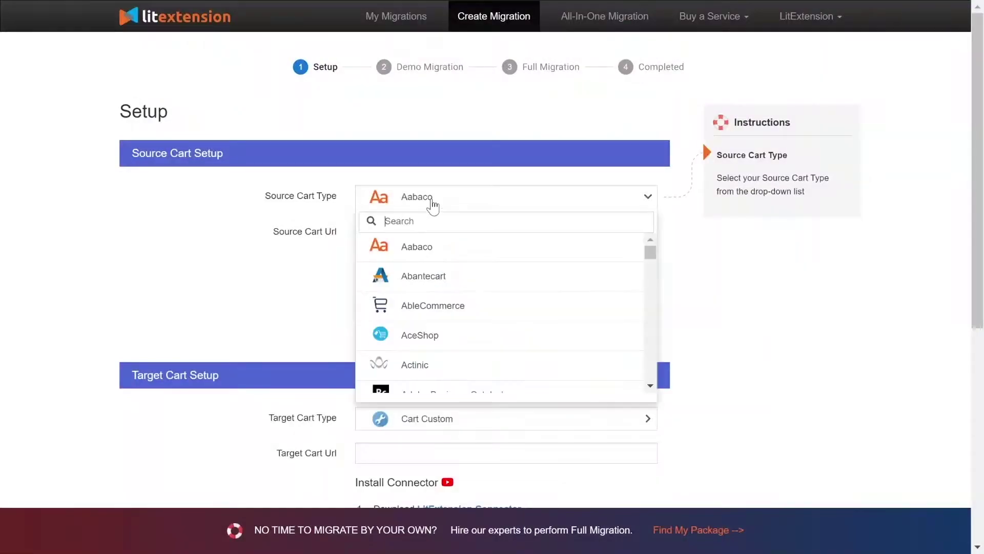
type("wix")
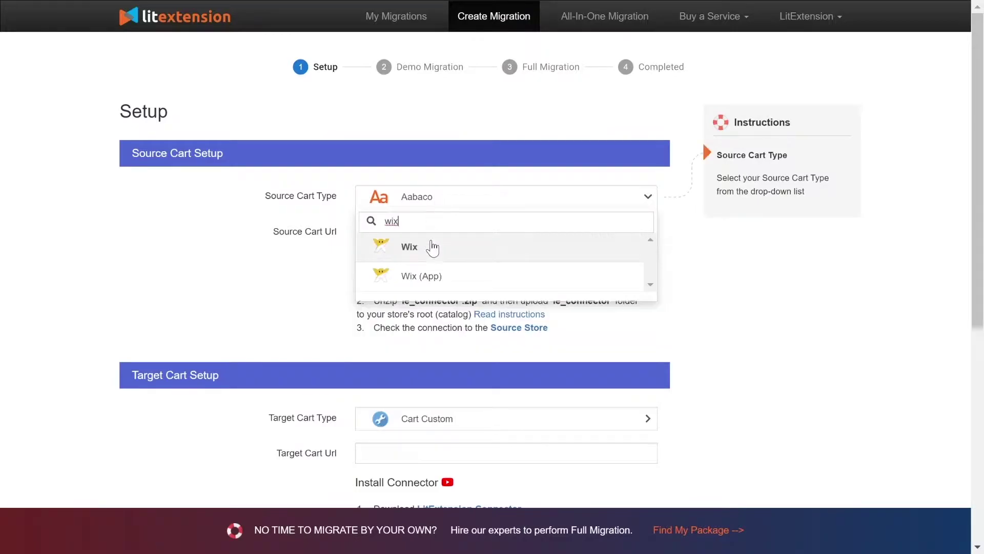
left_click(433, 246)
key("Tab")
type("http://45.56.66.224/your_source_cart")
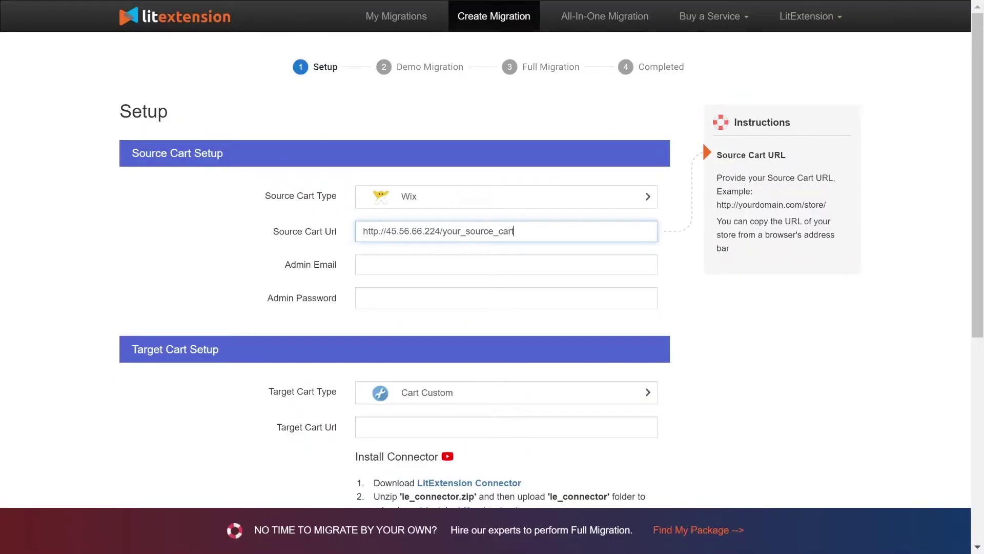
key("Tab")
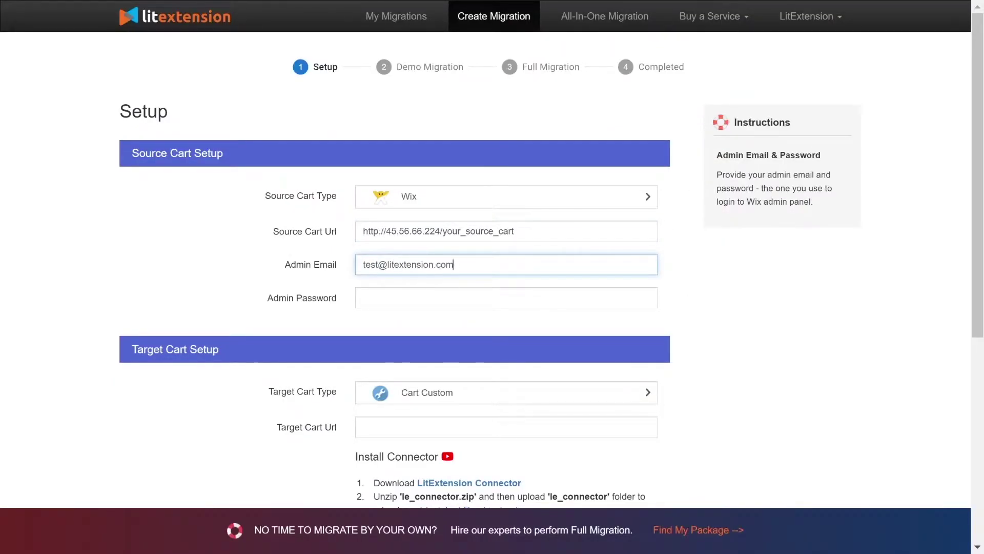
key("Tab")
left_click(205, 285)
scroll(205, 285, "down", 3)
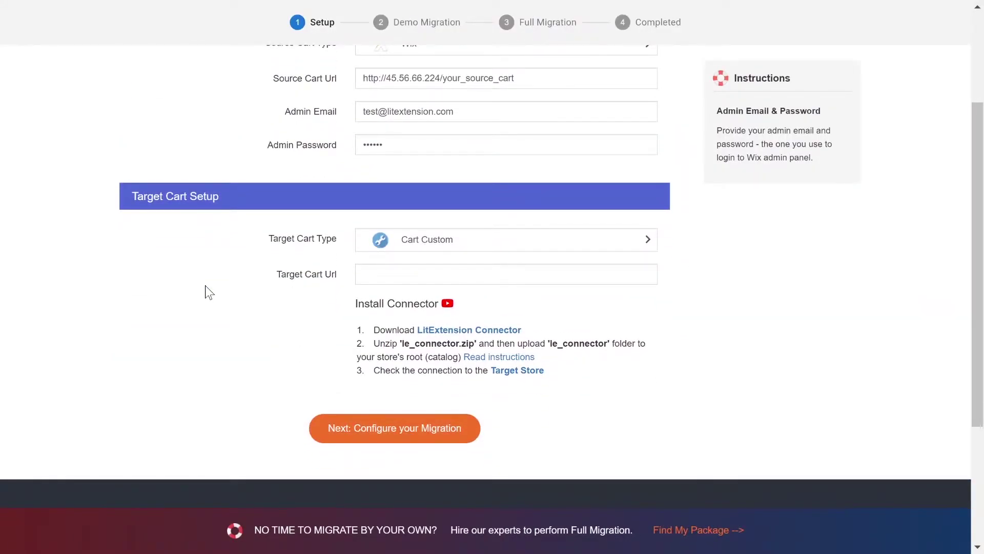
left_click(416, 247)
type("shop")
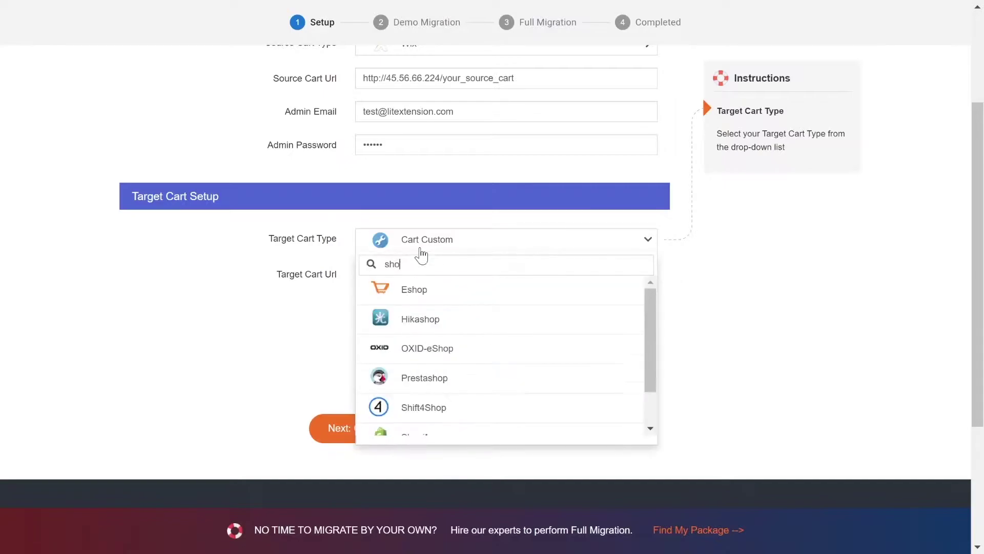
type("ify")
left_click(417, 290)
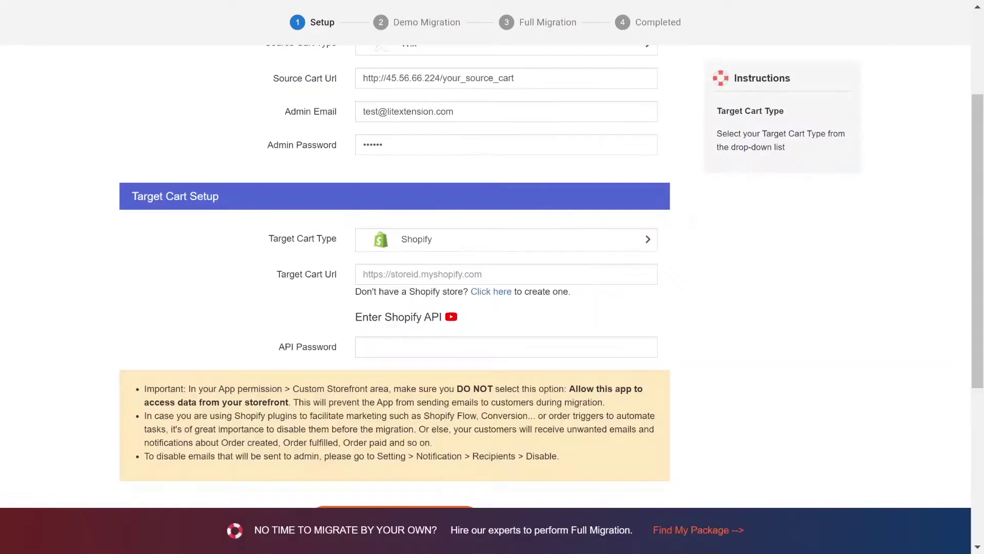
key("Tab")
type("http://45.56.66.224/your_target_cart")
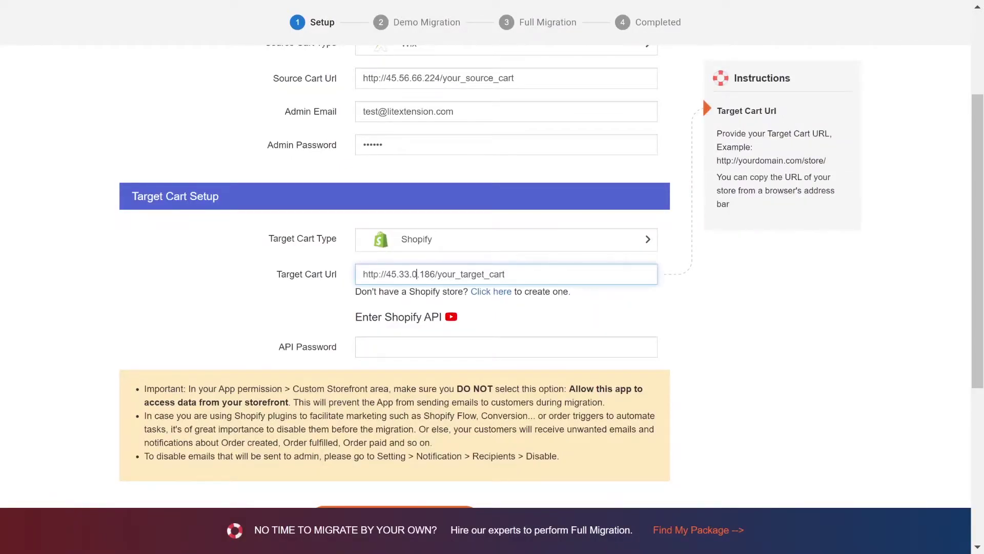
left_click(451, 316)
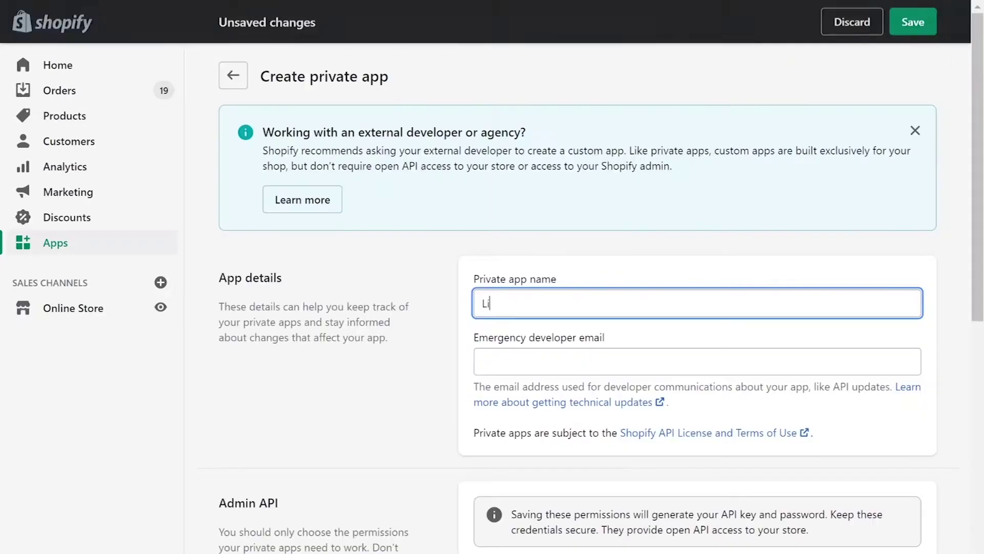
Step: Enter the emergency developer email (starting 'tes') and scroll down toward the API permissions
key("Tab")
type("tes")
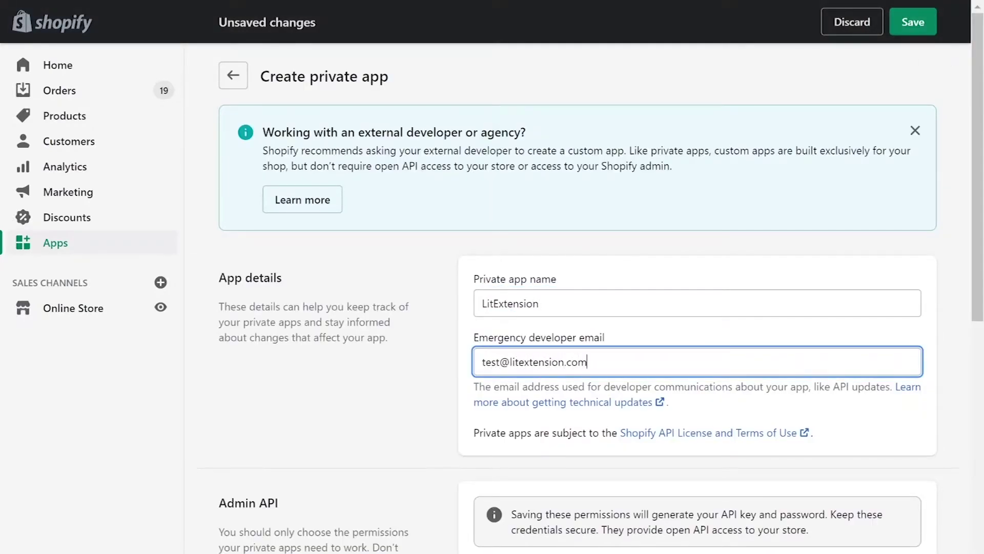
scroll(689, 415, "down", 5)
Step: Reveal inactive Admin API permissions and grant Analytics, assigned fulfillment orders, Customers and Discounts access
left_click(689, 414)
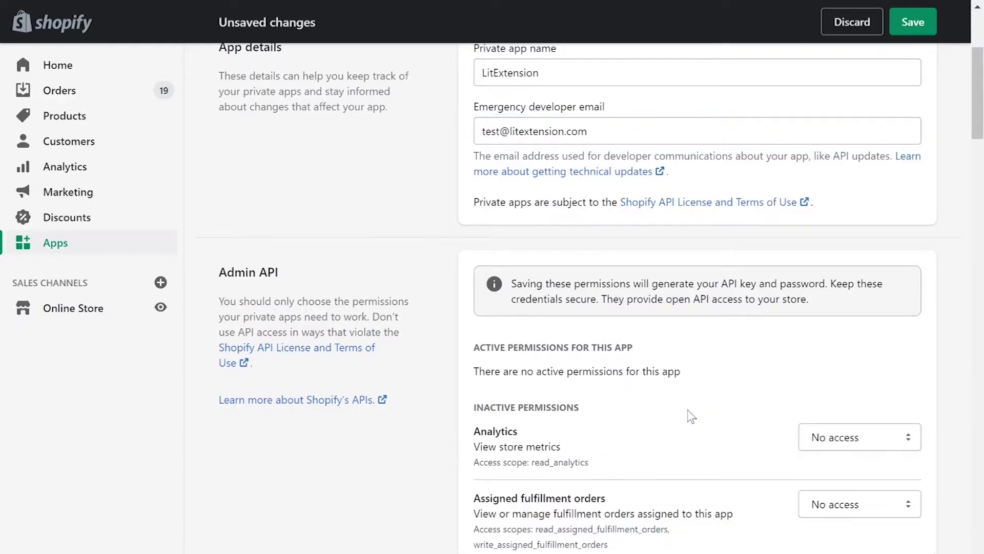
left_click(860, 437)
scroll(754, 461, "down", 5)
left_click(860, 196)
left_click(846, 246)
left_click(860, 279)
left_click(859, 420)
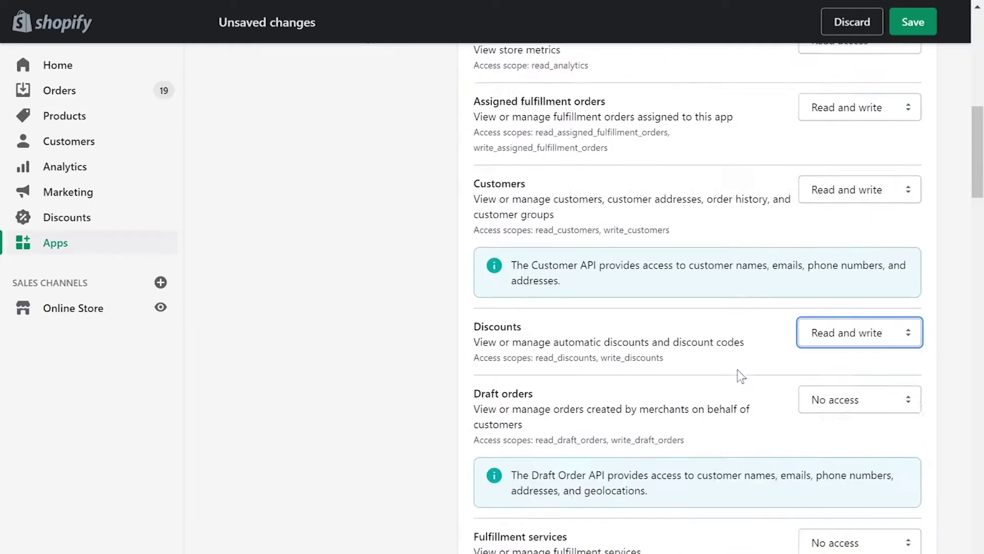
scroll(740, 376, "down", 5)
Step: Set access levels for the next block of Admin API permissions down the list
left_click_drag(859, 103, 846, 156)
left_click_drag(860, 244, 846, 292)
left_click_drag(860, 376, 846, 409)
left_click_drag(860, 442, 868, 492)
scroll(866, 253, "down", 7)
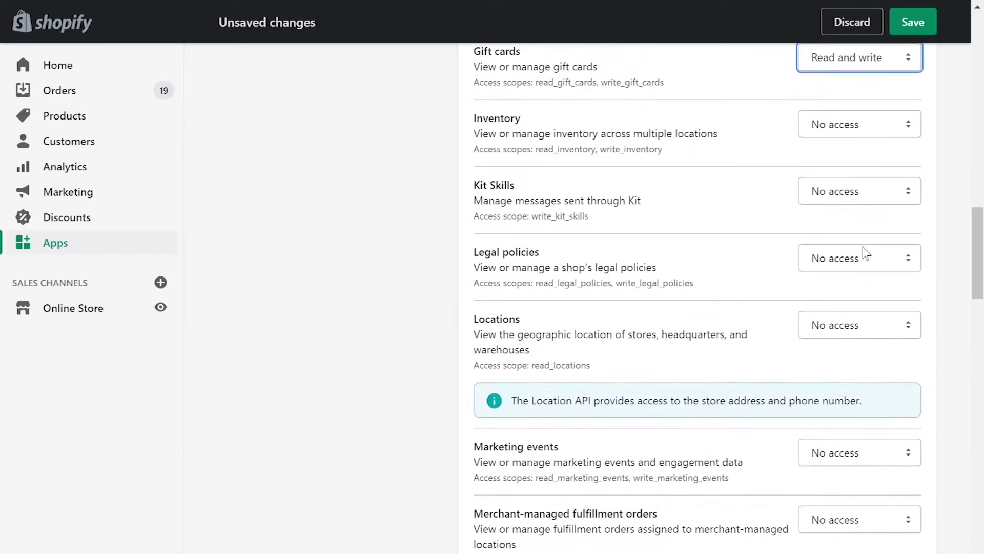
mouse_move(860, 124)
left_mouse_down()
mouse_move(845, 174)
mouse_move(845, 308)
left_mouse_up()
left_click_drag(860, 325, 845, 361)
scroll(859, 368, "down", 6)
left_click_drag(859, 145, 846, 261)
mouse_move(860, 309)
left_mouse_down()
mouse_move(848, 360)
mouse_move(851, 493)
left_mouse_up()
scroll(851, 496, "down", 8)
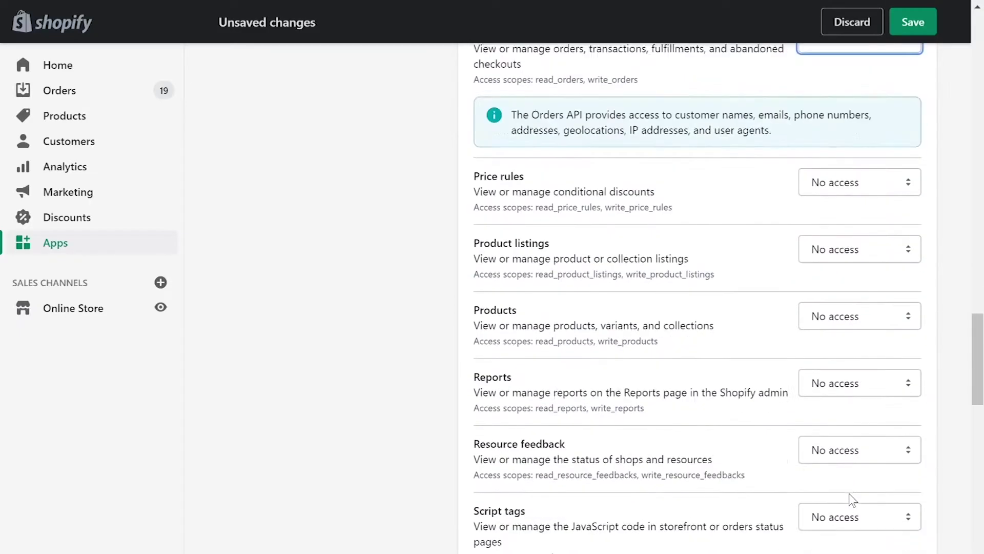
scroll(853, 499, "down", 1)
left_click_drag(859, 125, 846, 174)
mouse_move(860, 191)
left_mouse_down()
mouse_move(845, 241)
mouse_move(846, 375)
left_mouse_up()
left_click_drag(859, 392, 851, 509)
scroll(870, 475, "down", 7)
Step: Grant read and write access to Script tags, Shipping, Shop locale, payments and remaining permissions
left_click_drag(859, 157, 851, 205)
left_click_drag(860, 285, 851, 333)
left_click_drag(860, 351, 846, 384)
mouse_move(860, 419)
left_mouse_down()
mouse_move(866, 467)
mouse_move(854, 517)
left_mouse_up()
scroll(856, 487, "down", 9)
left_click_drag(859, 90, 851, 124)
left_click_drag(860, 157, 851, 207)
left_click_drag(860, 286, 851, 401)
left_click_drag(860, 449, 861, 500)
scroll(462, 436, "down", 5)
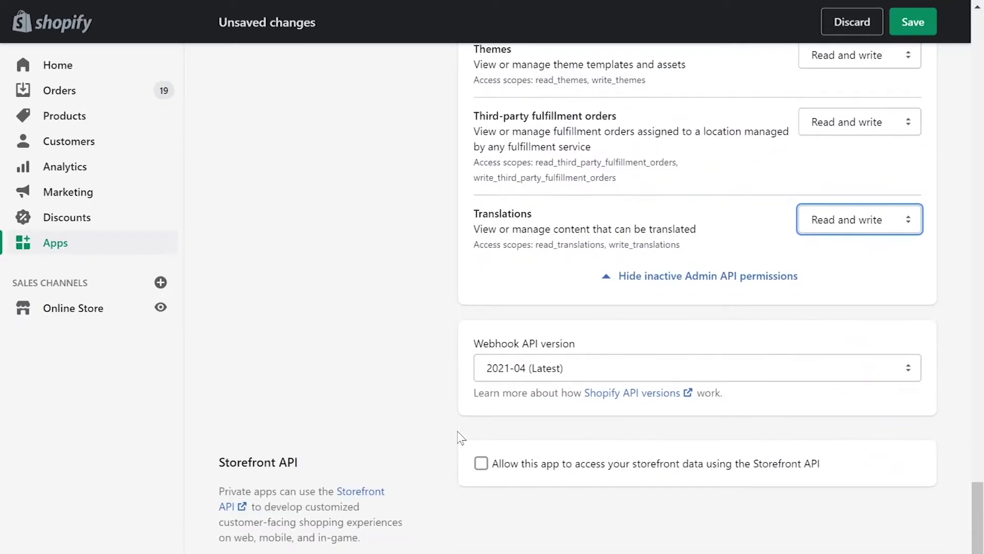
scroll(462, 437, "down", 3)
Step: Save and create the private app, then reveal and copy its Admin API password
left_click(907, 483)
left_click(689, 421)
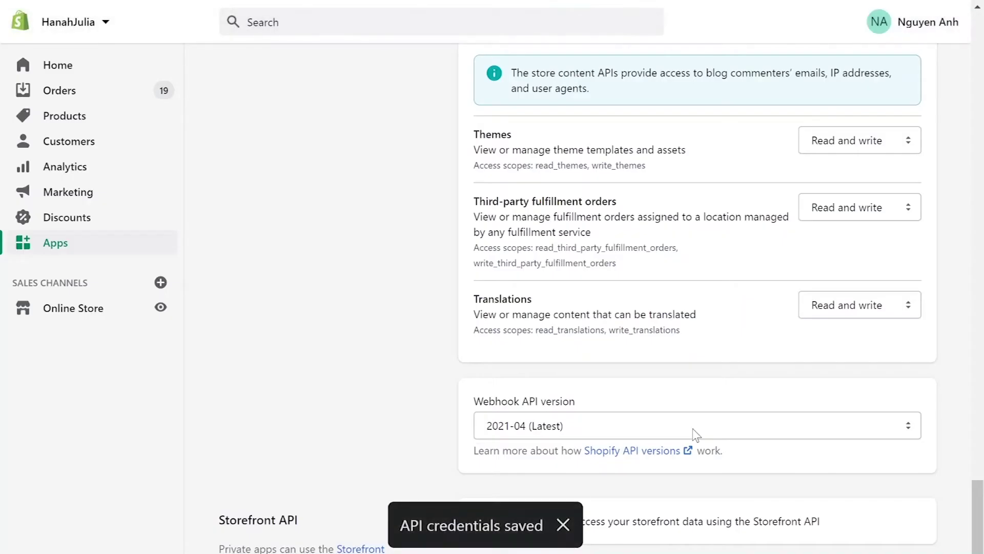
scroll(600, 293, "down", 1)
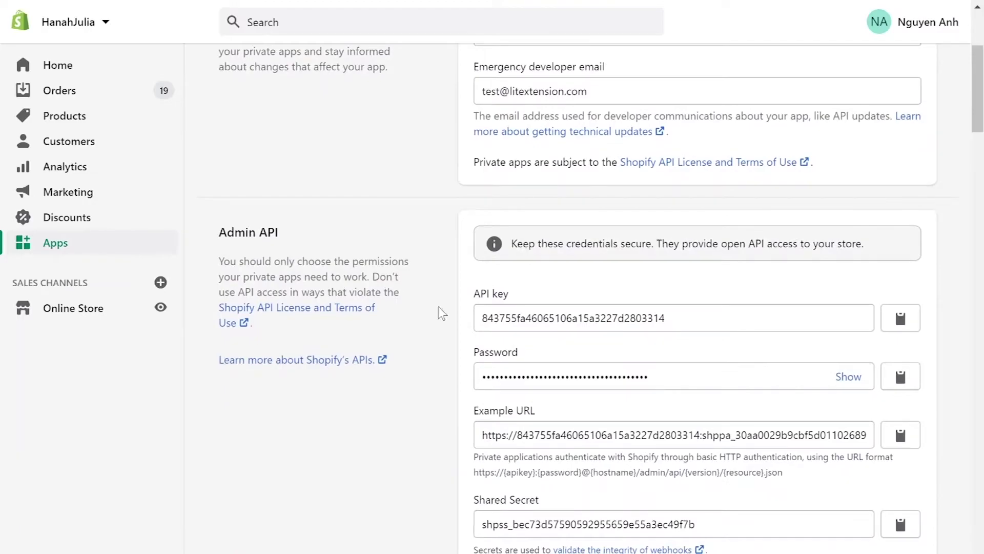
left_click(851, 380)
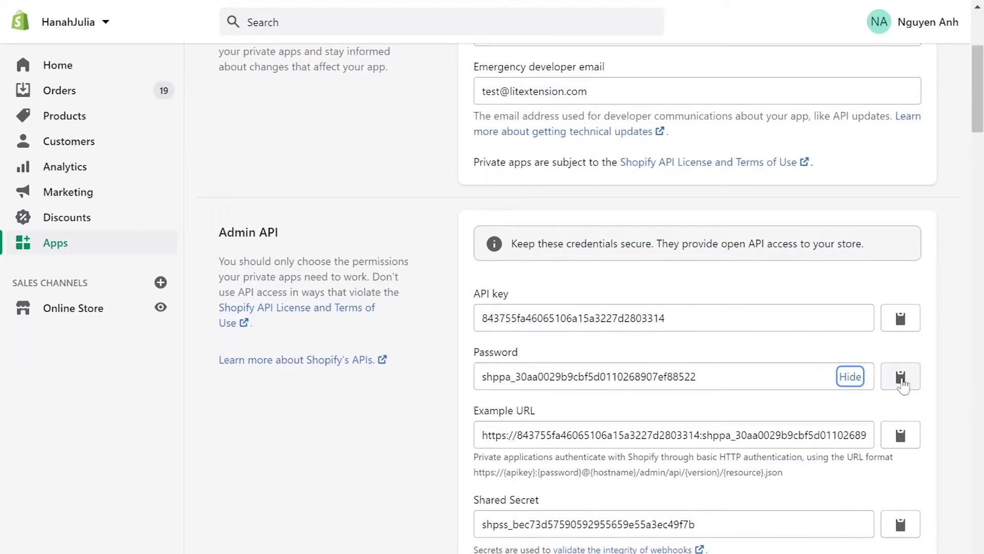
left_click(901, 378)
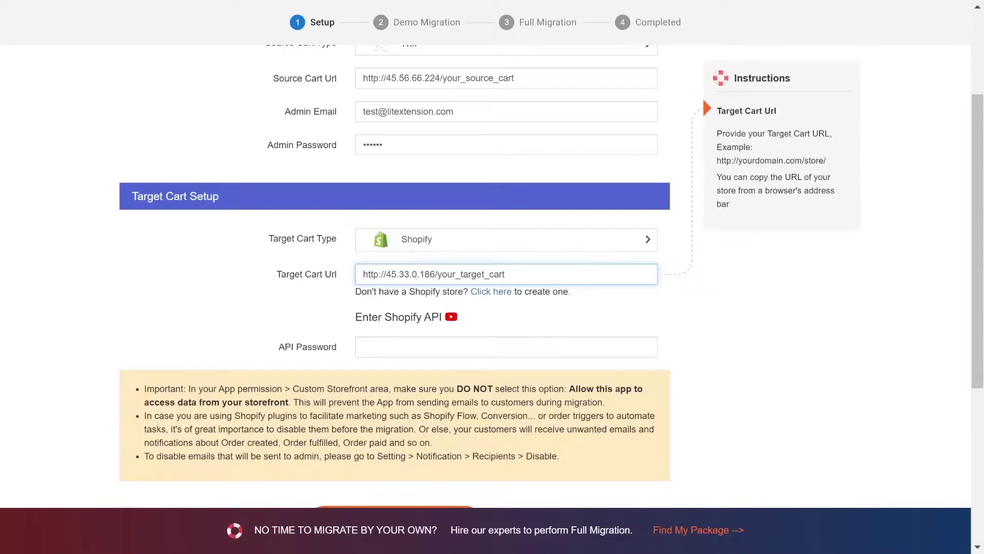
Step: Paste the Admin API password into LitExtension's API Password field and continue to configuration
left_click(419, 339)
key("ctrl+v")
scroll(434, 339, "down", 3)
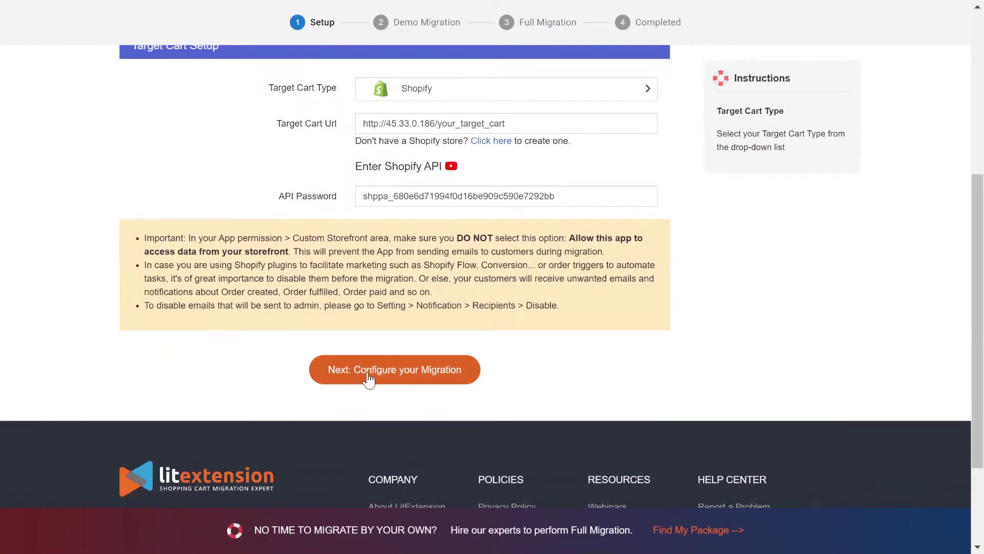
left_click(368, 378)
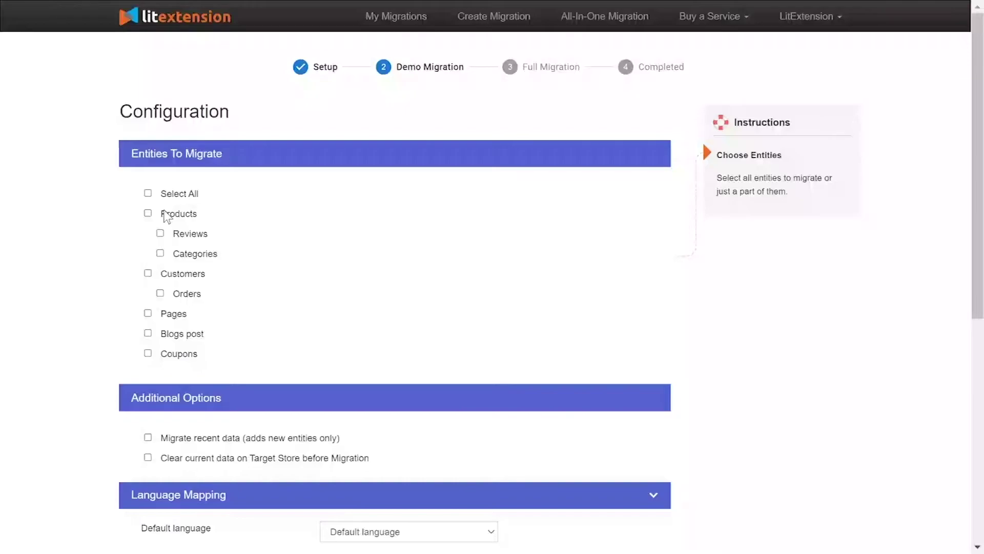
Step: Tick Products, Customers and Blog posts entities, then open the HTML-stripping how-to video
left_click(166, 217)
left_click(169, 276)
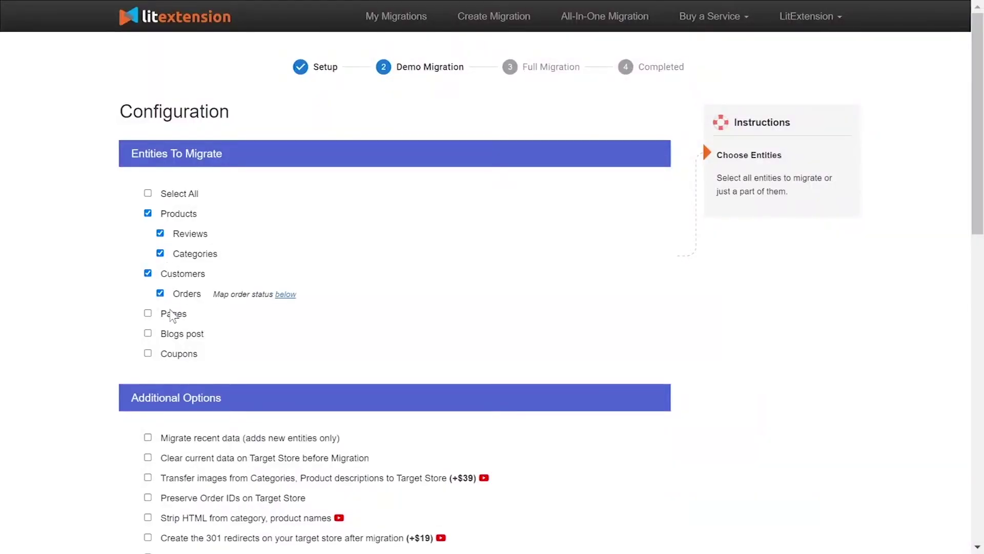
left_click(175, 335)
scroll(125, 217, "down", 5)
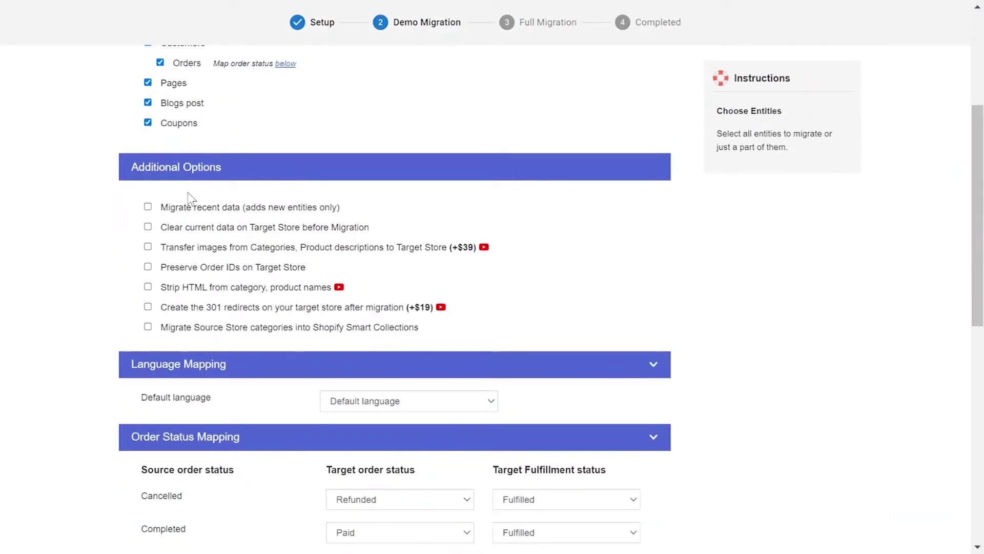
mouse_move(296, 537)
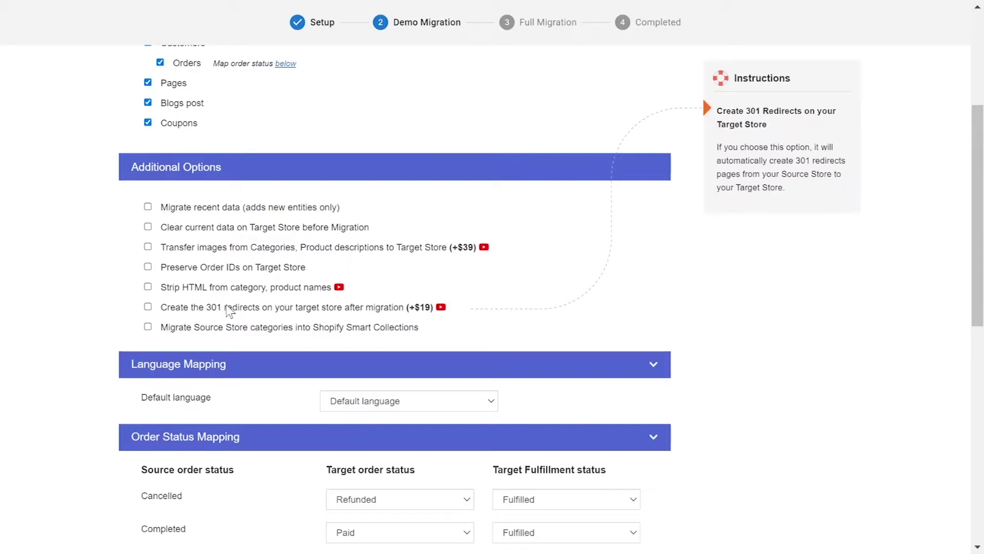
left_click(441, 307)
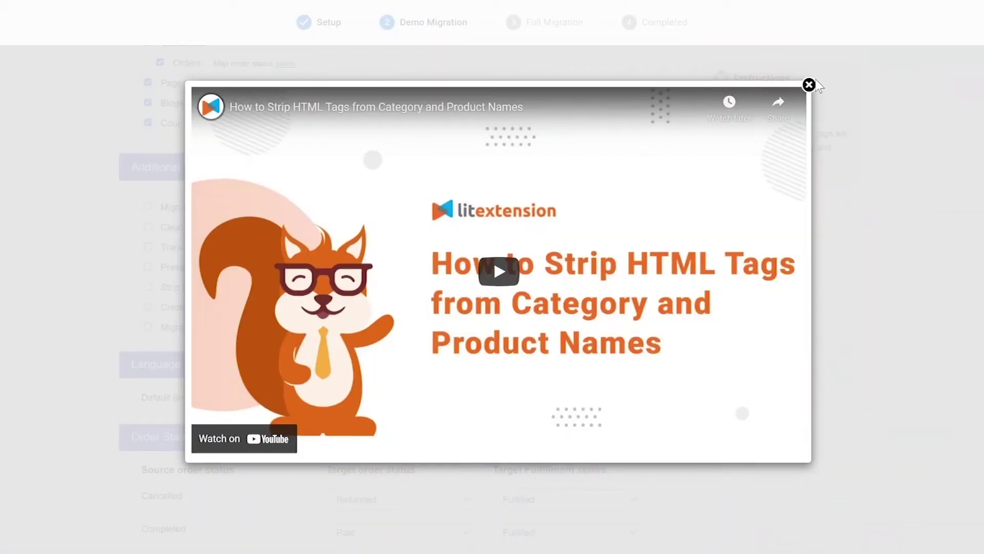
Step: Map Cancelled orders to Unfulfilled and Completed orders to Paid and Fulfilled
left_click(809, 85)
left_click(466, 268)
left_click(554, 269)
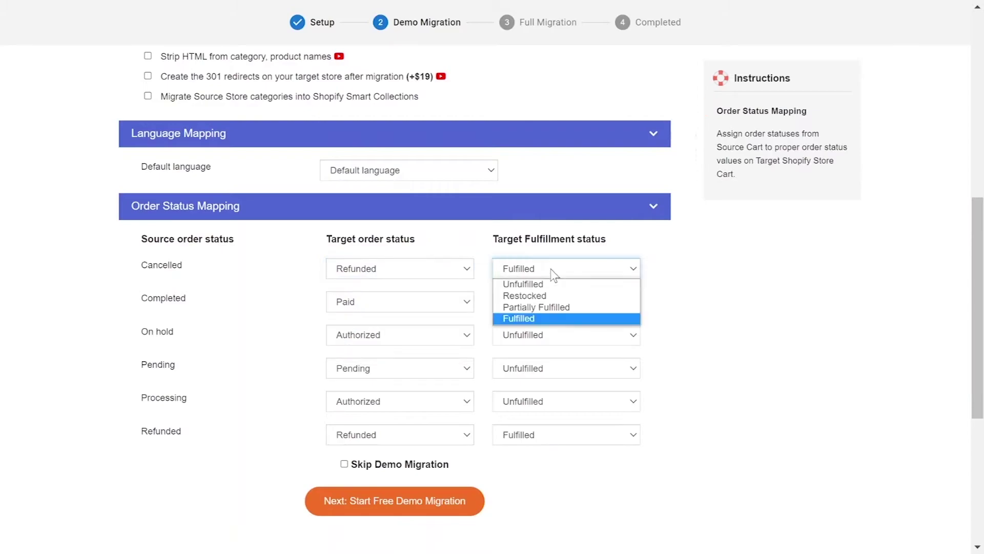
left_click(523, 283)
left_click(415, 301)
left_click(422, 330)
left_click(554, 302)
left_click(533, 350)
Step: Map On hold and Pending to Pending/Unfulfilled, Processing to Partially Fulfilled, and skip the demo migration
left_click(425, 334)
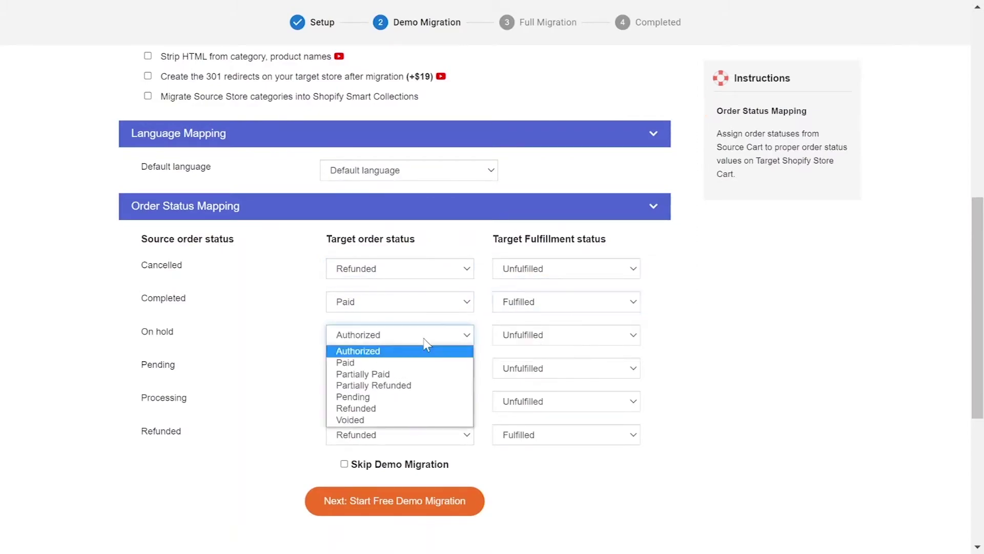
left_click(353, 396)
left_click(564, 334)
left_click(523, 350)
left_click(431, 368)
left_click(562, 368)
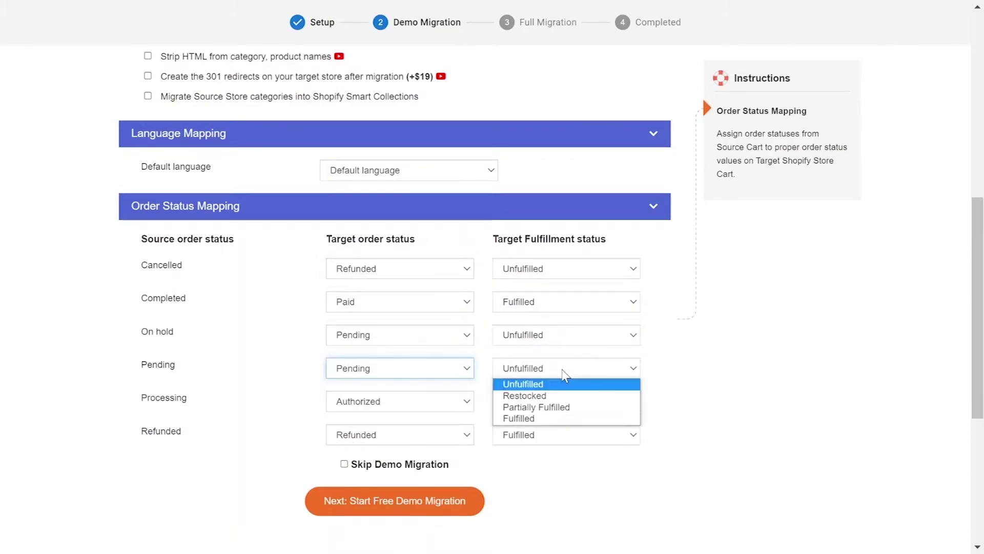
left_click(444, 401)
left_click(561, 401)
left_click(543, 440)
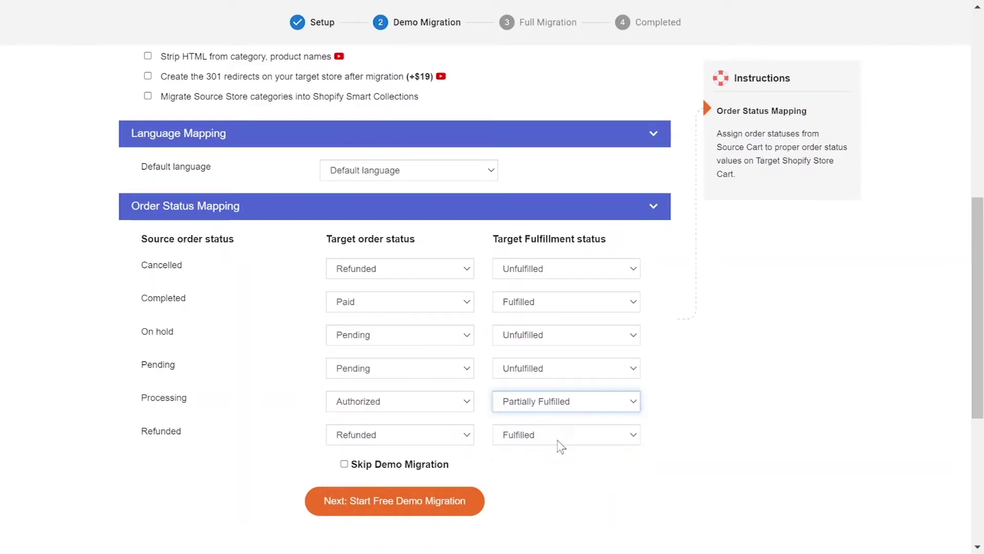
left_click(417, 435)
scroll(513, 461, "down", 2)
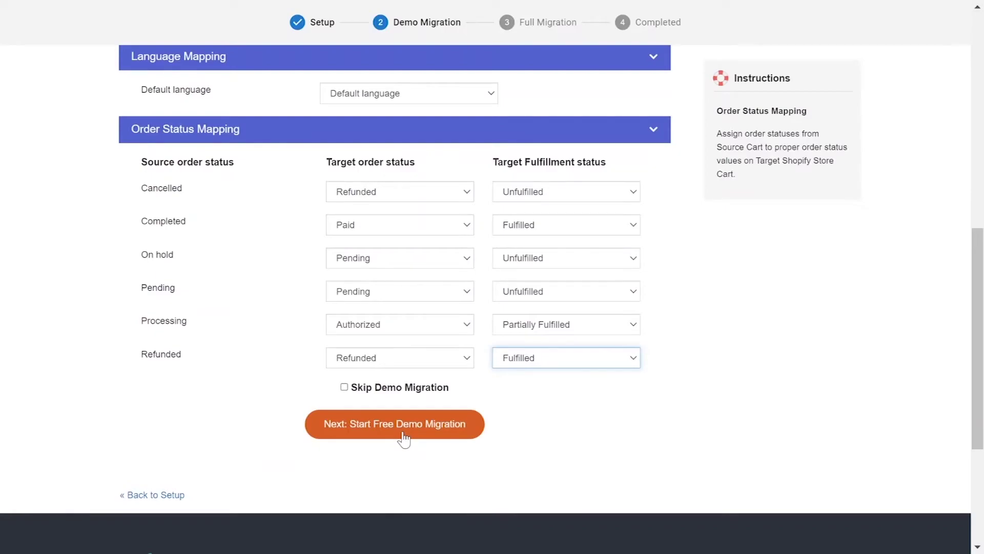
left_click(344, 387)
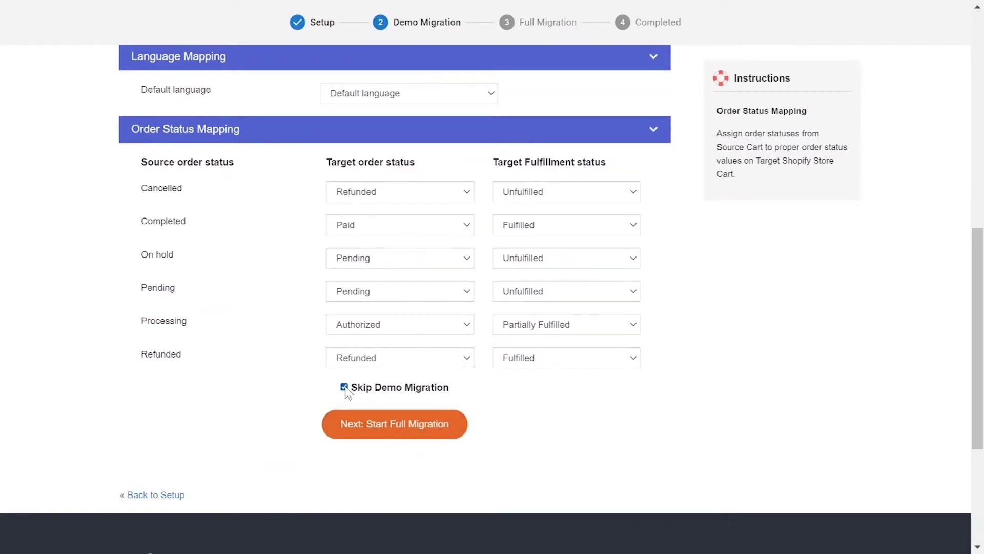
left_click(366, 436)
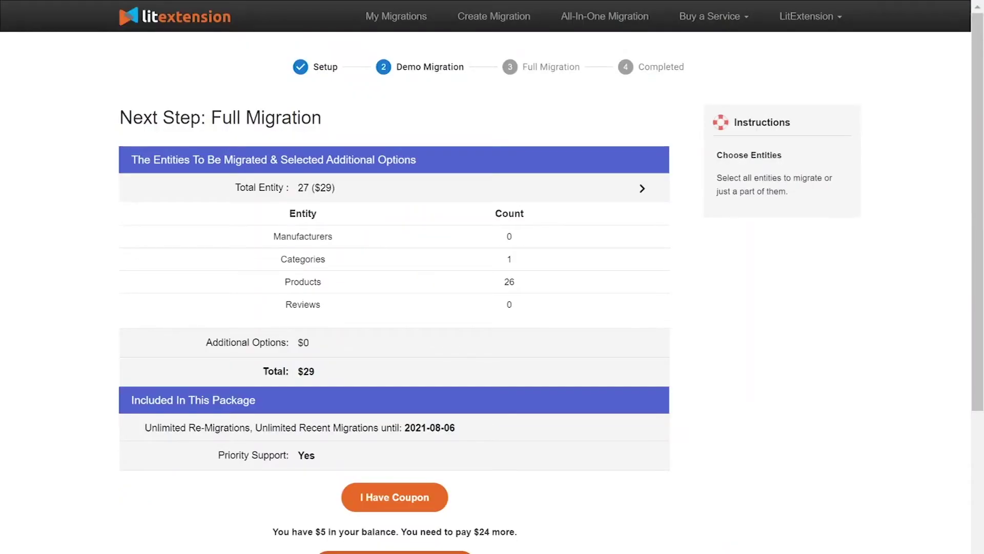